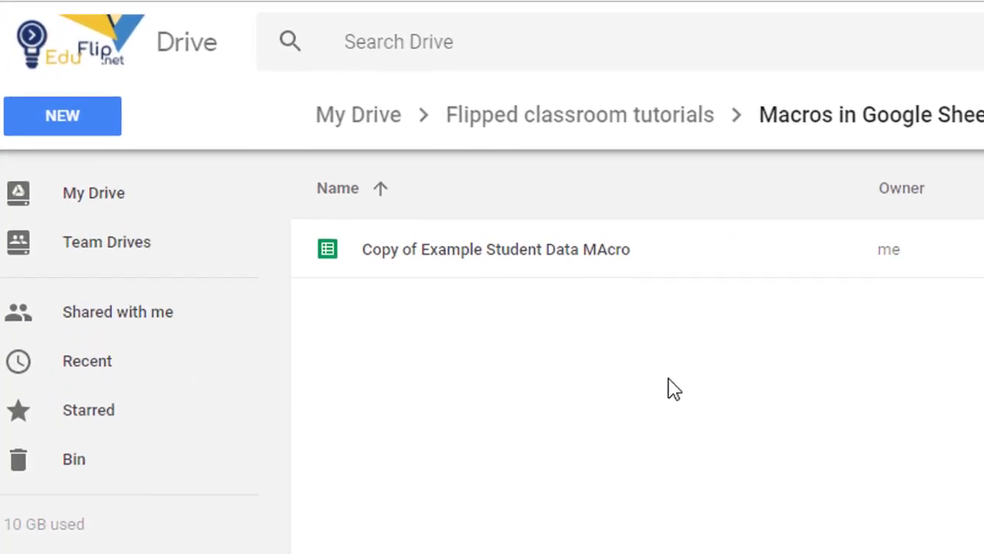
- Open the 'Copy of Example Student Data MAcro' spreadsheet from My Drive
double_click(531, 270)
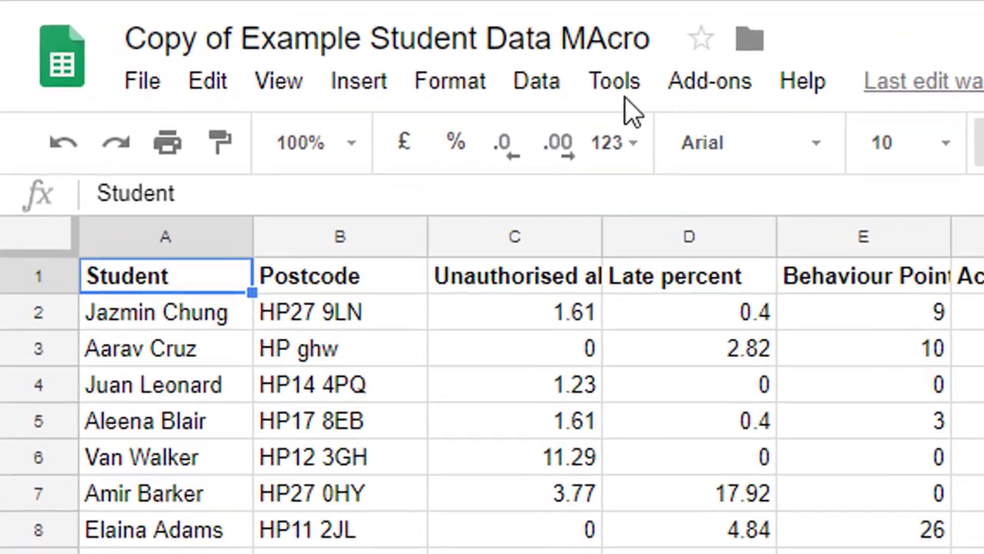
click(623, 93)
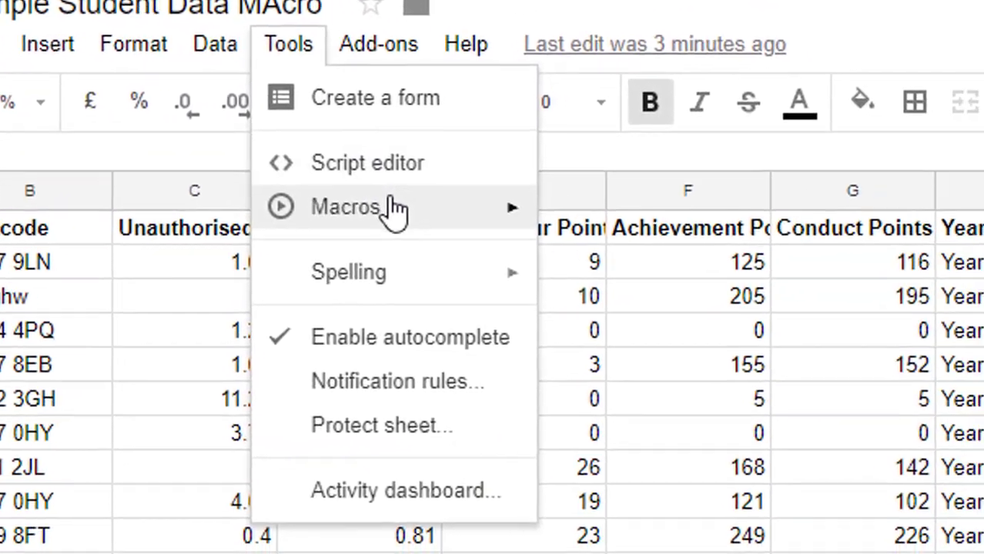
mouse_move(512, 226)
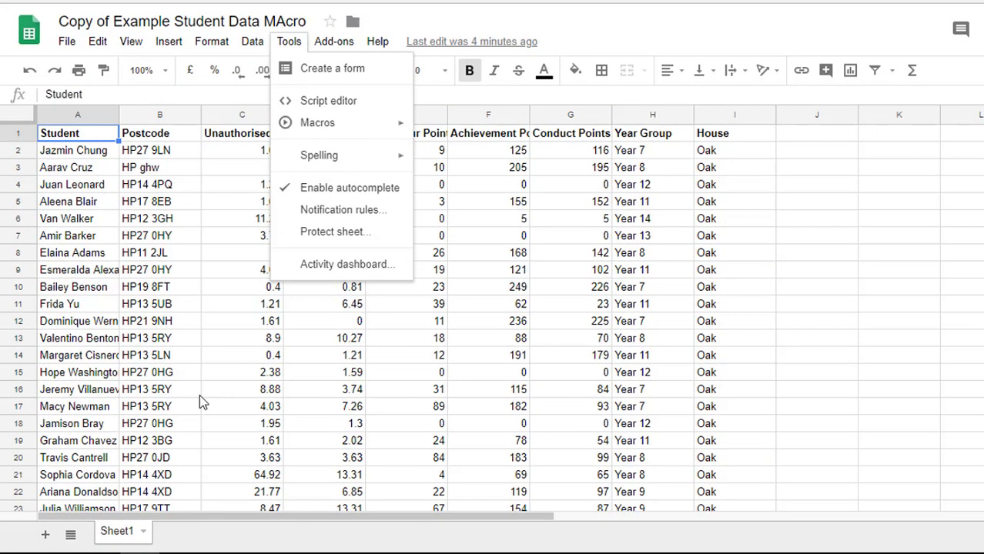
- Duplicate Sheet1 as 'Copy of Sheet1' and compare the two tabs, ending on Sheet1
click(176, 529)
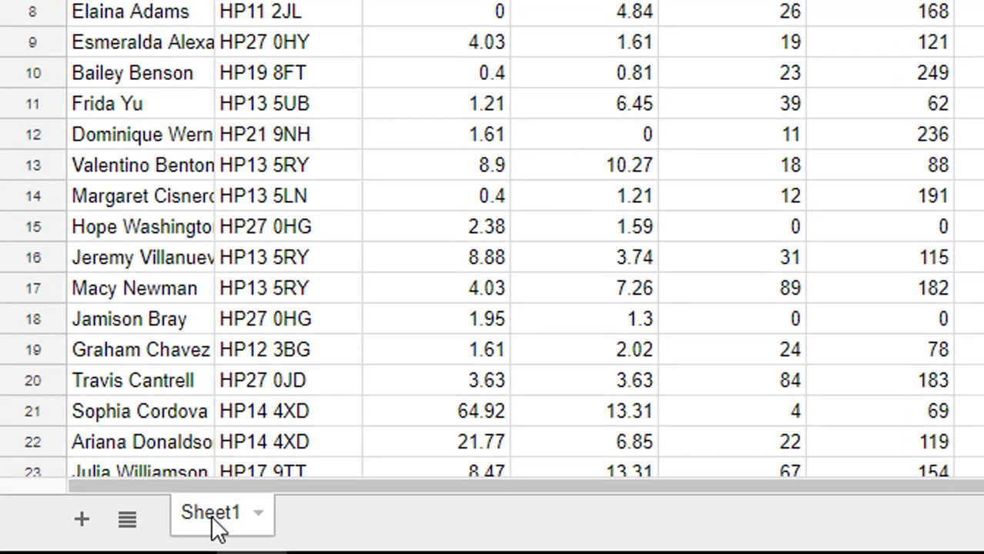
right_click(215, 519)
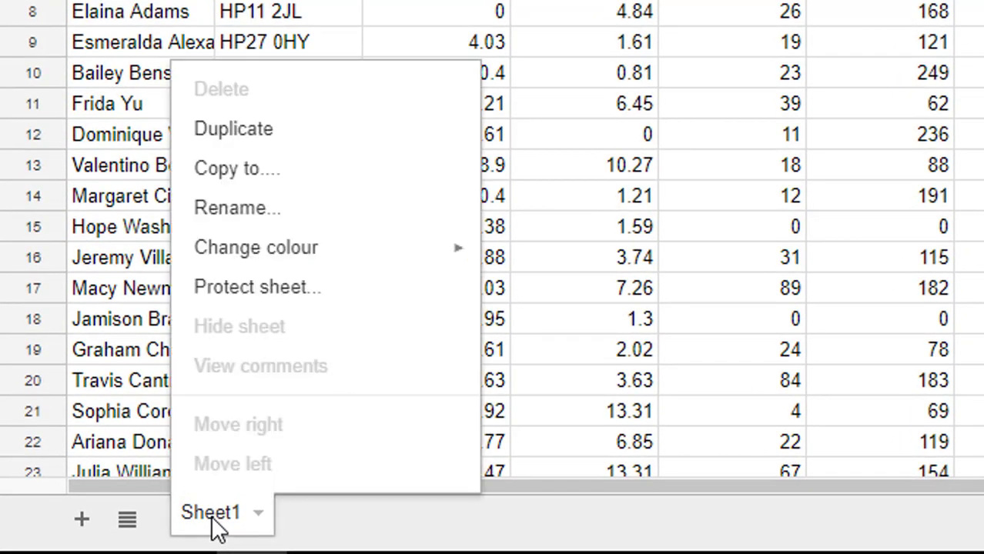
click(339, 129)
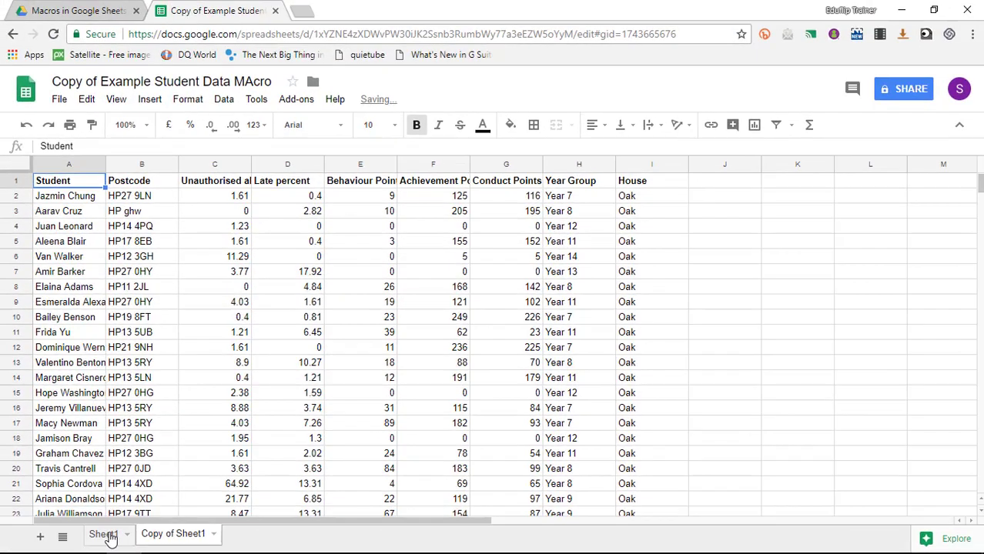
click(105, 537)
click(171, 537)
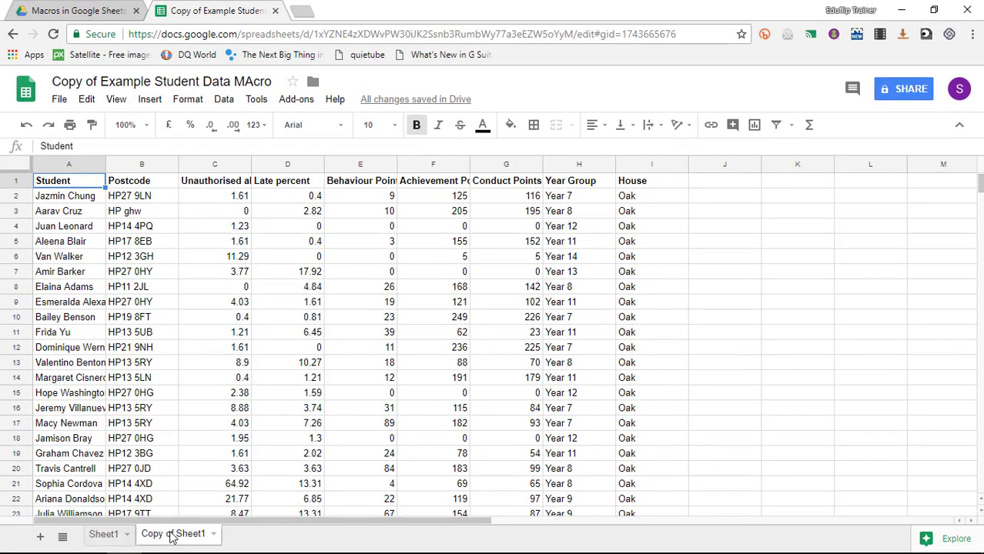
click(104, 536)
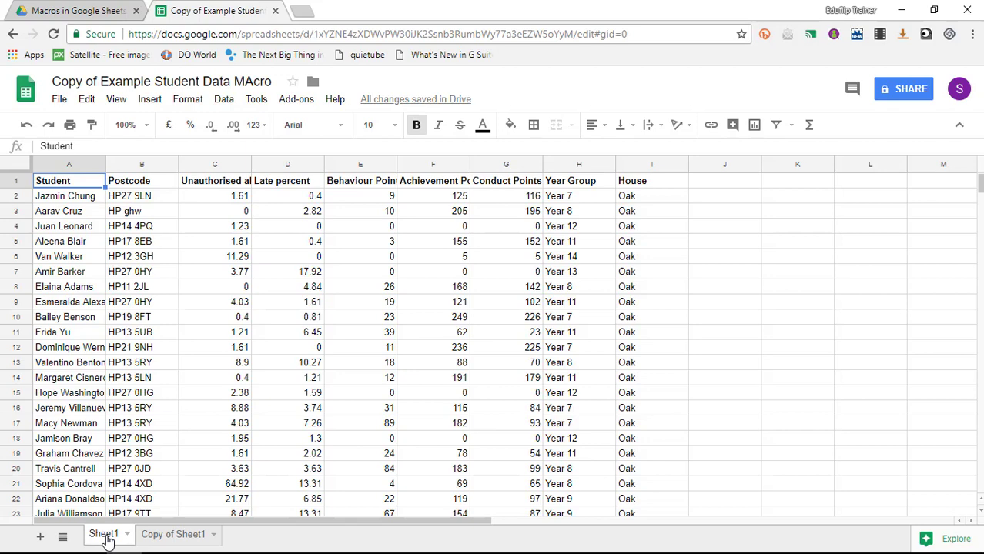
click(175, 537)
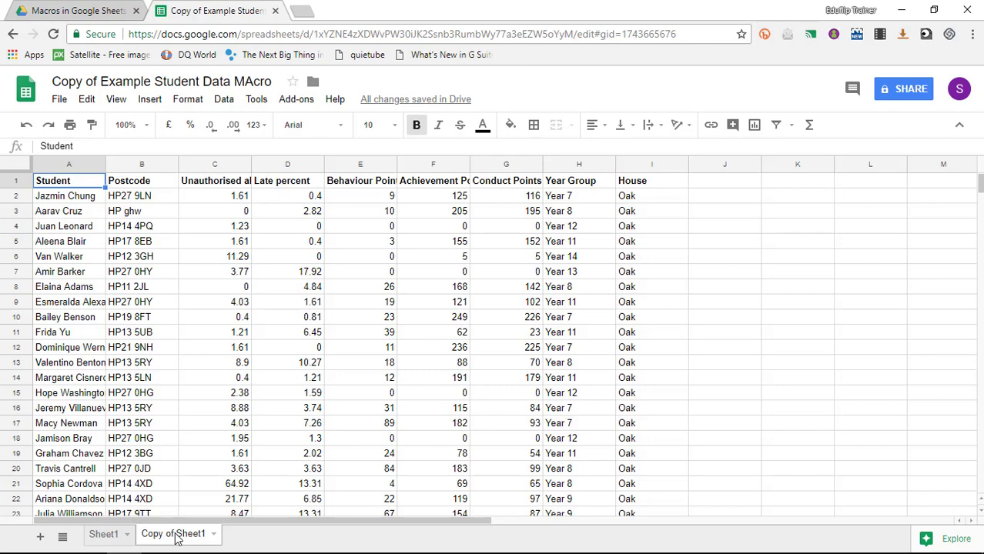
click(99, 538)
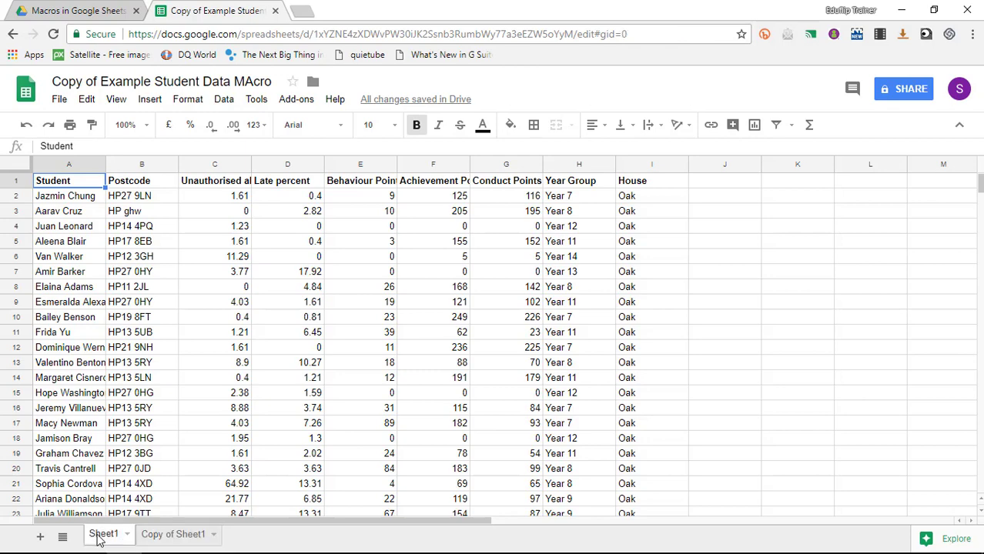
- Start recording a new macro and apply blue alternating colours to the whole sheet
click(257, 102)
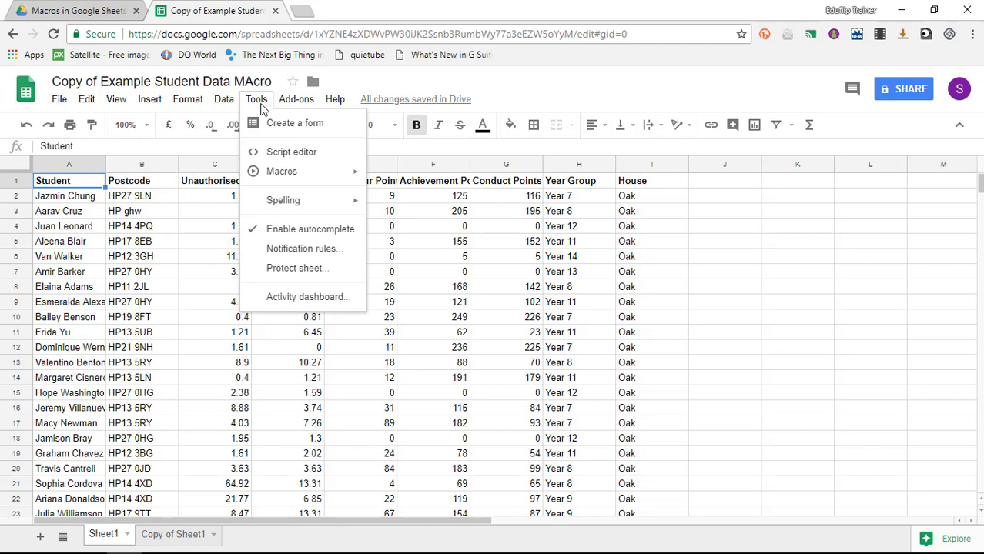
mouse_move(290, 173)
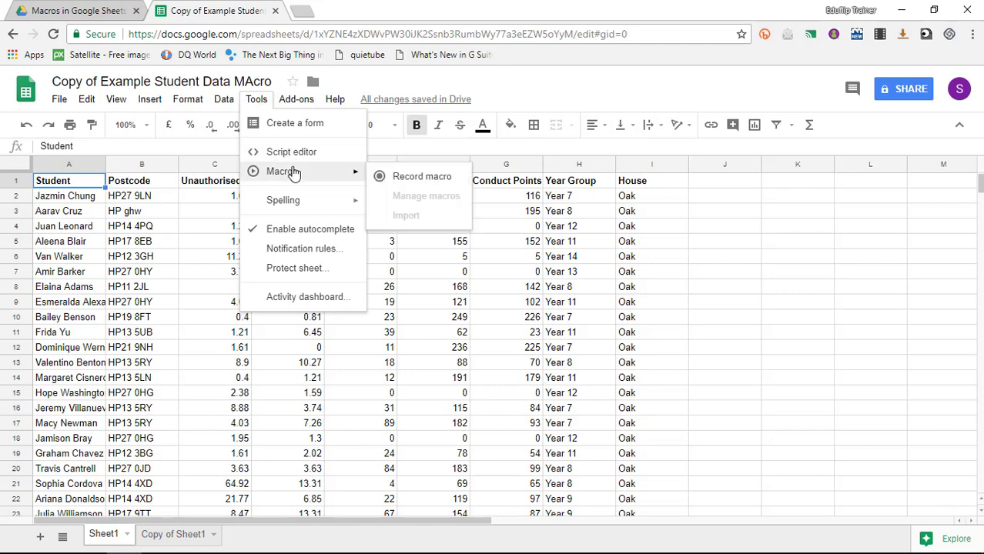
click(419, 178)
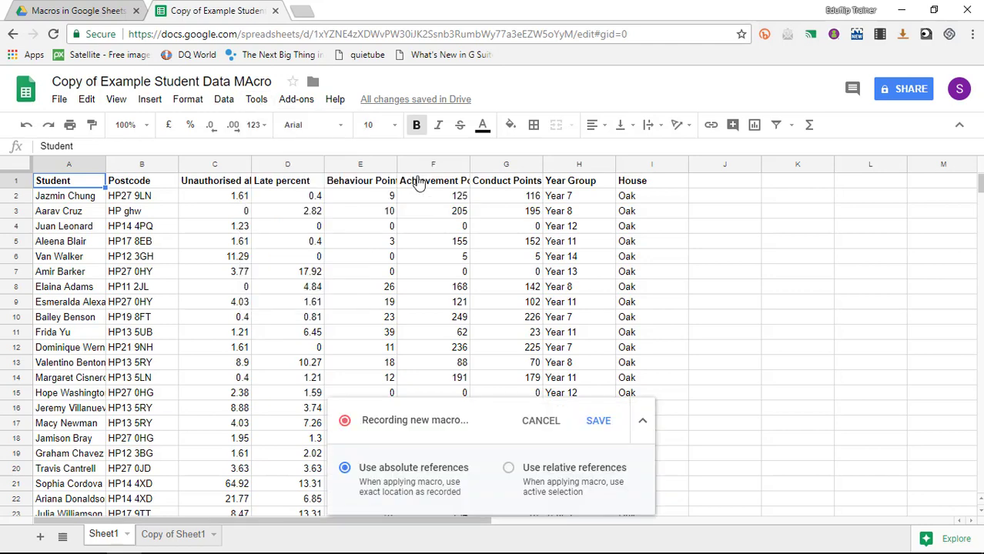
click(13, 165)
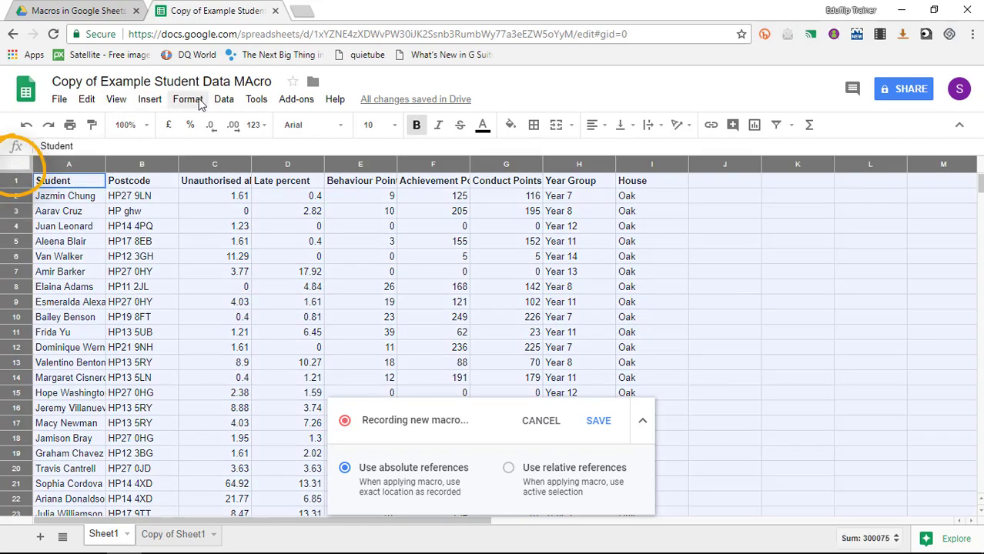
click(187, 100)
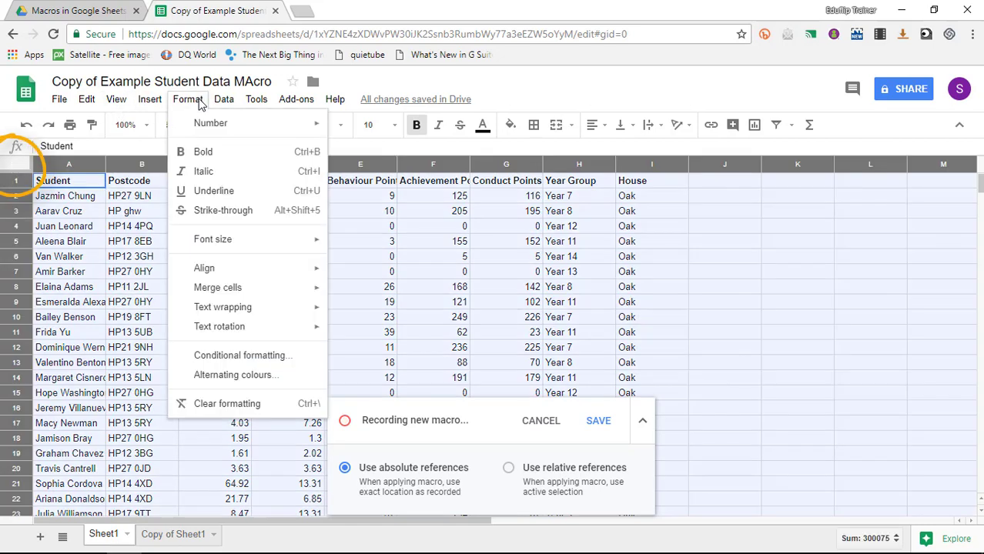
click(246, 376)
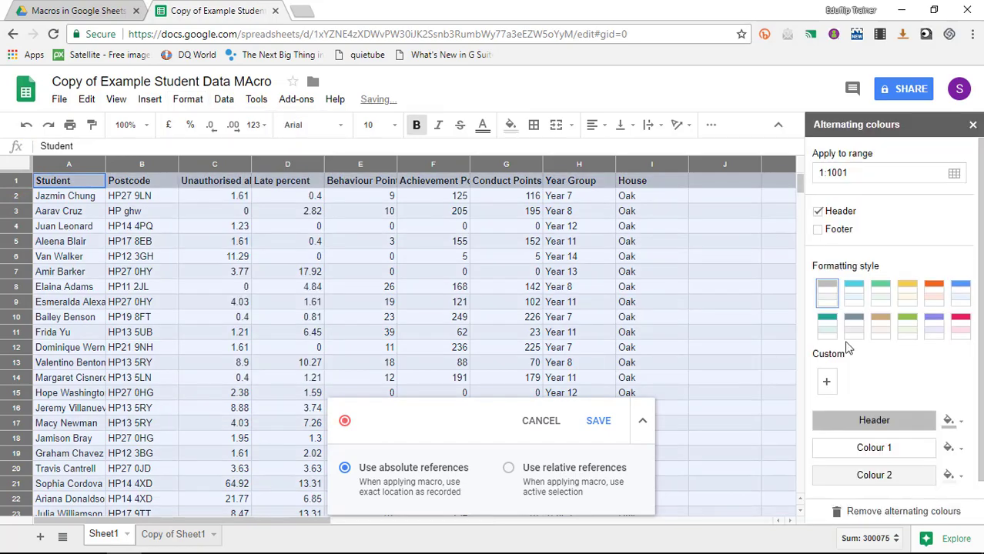
click(962, 302)
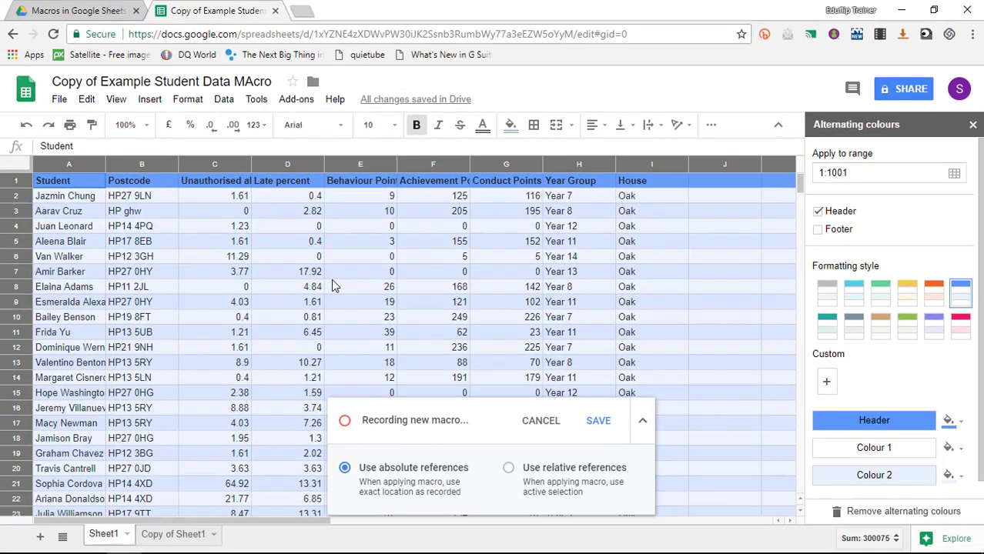
- Freeze the header row and sort Sheet1 A→Z by column A
key(ctrl+z)
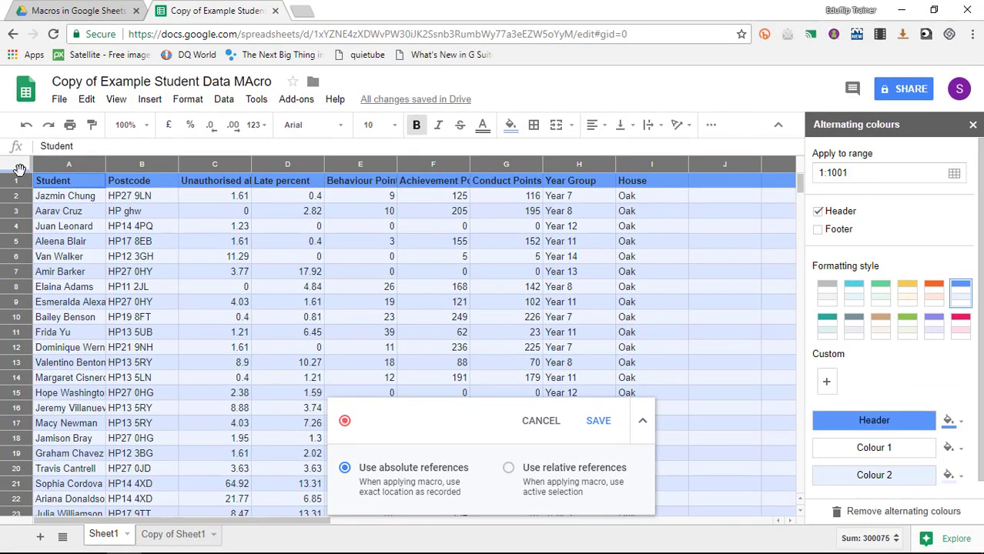
drag(20, 180, 20, 186)
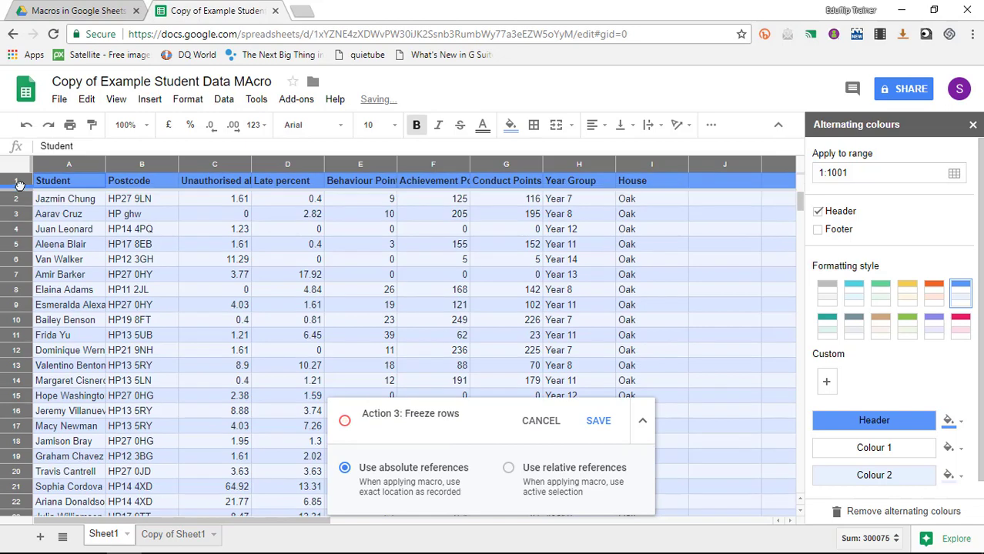
click(223, 99)
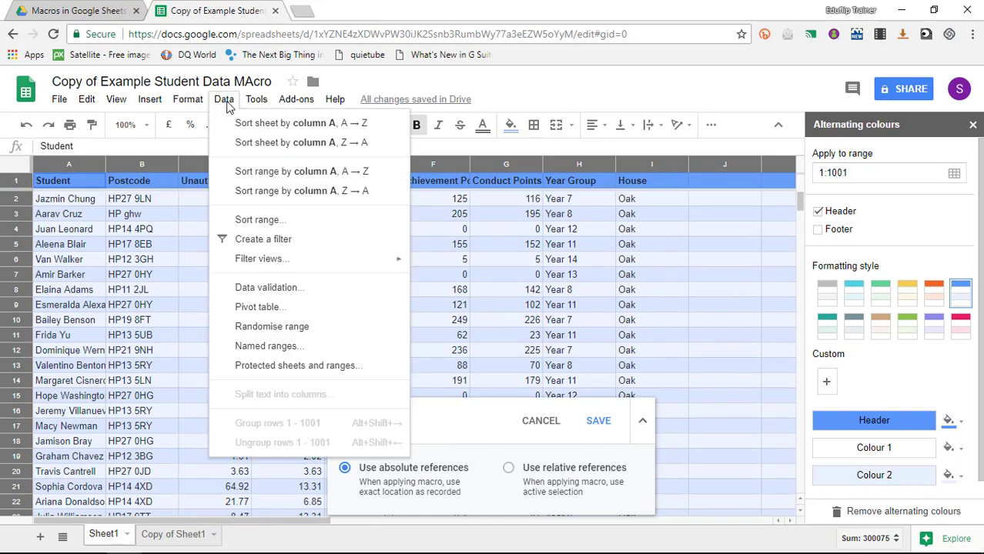
click(241, 125)
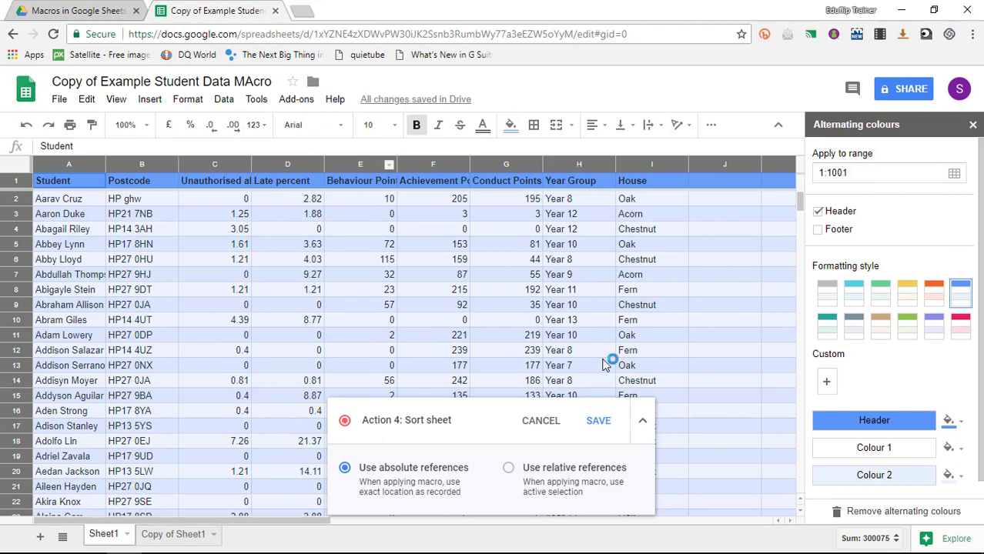
- Save the recorded macro under the name 'format and alpha'
click(598, 421)
text(format and alpha)
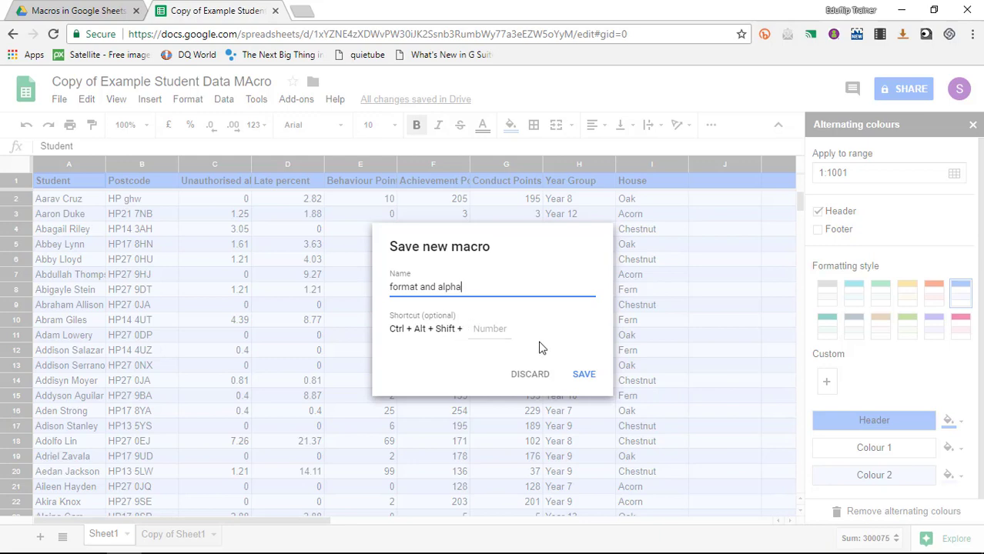
click(590, 377)
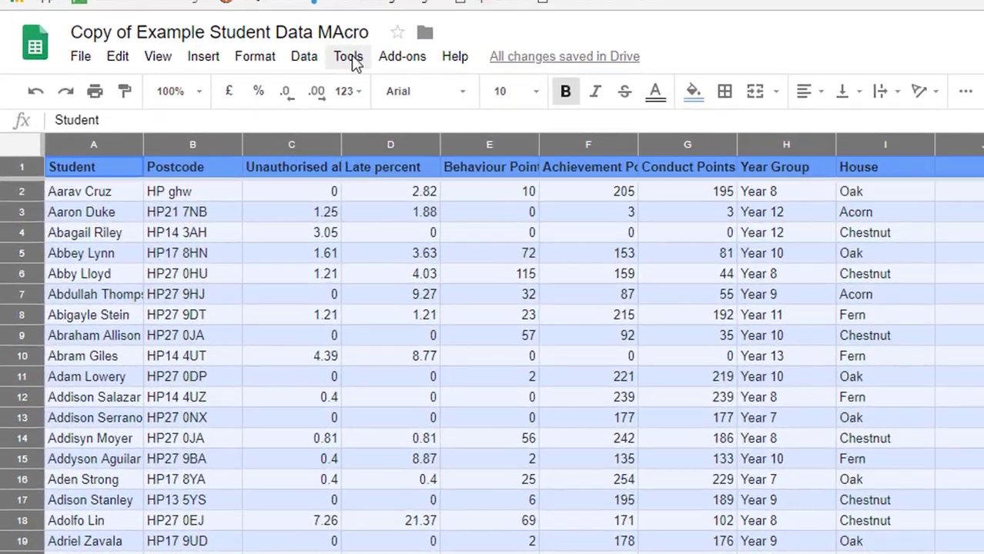
- Check the Macros list, then show the plain Copy of Sheet1 with the Alternating colours panel closed
click(351, 62)
mouse_move(408, 154)
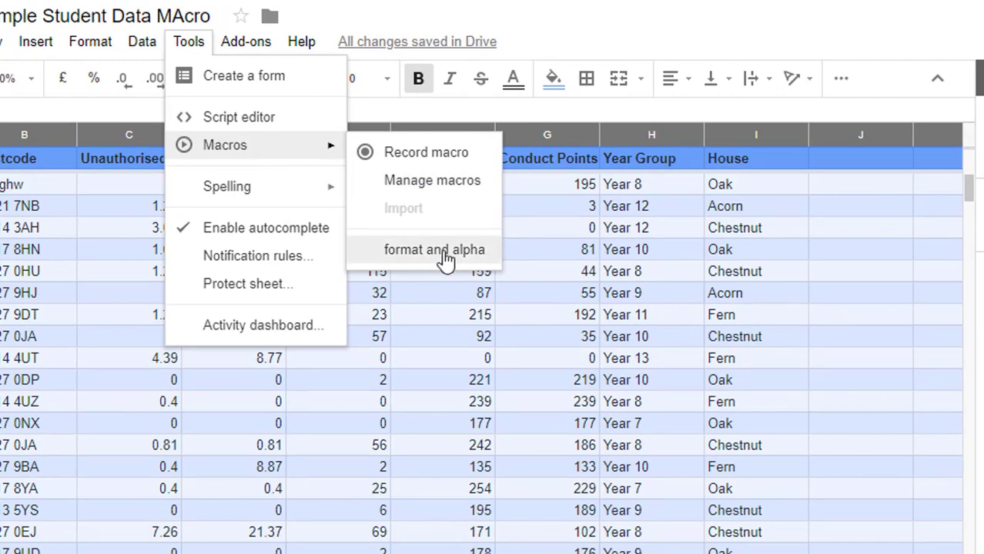
click(614, 39)
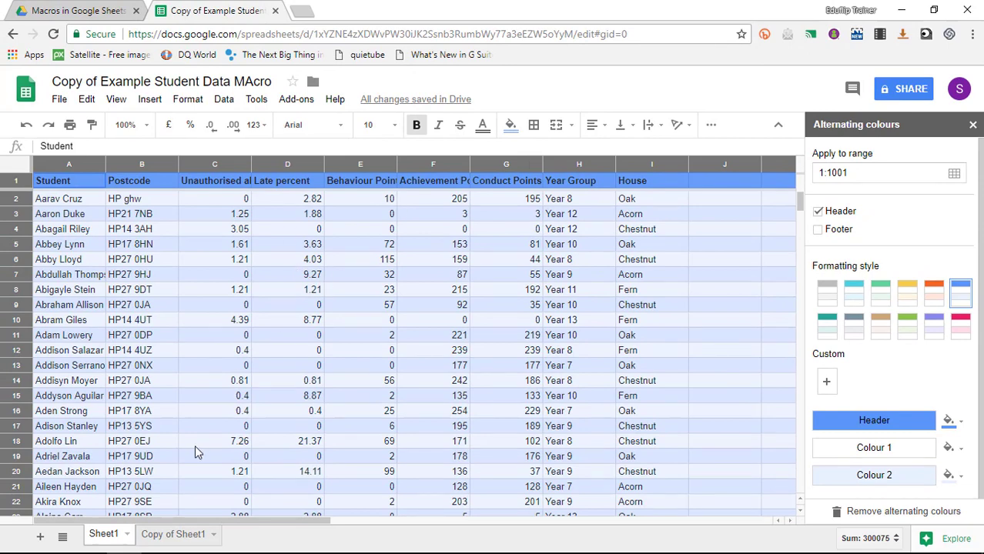
click(165, 541)
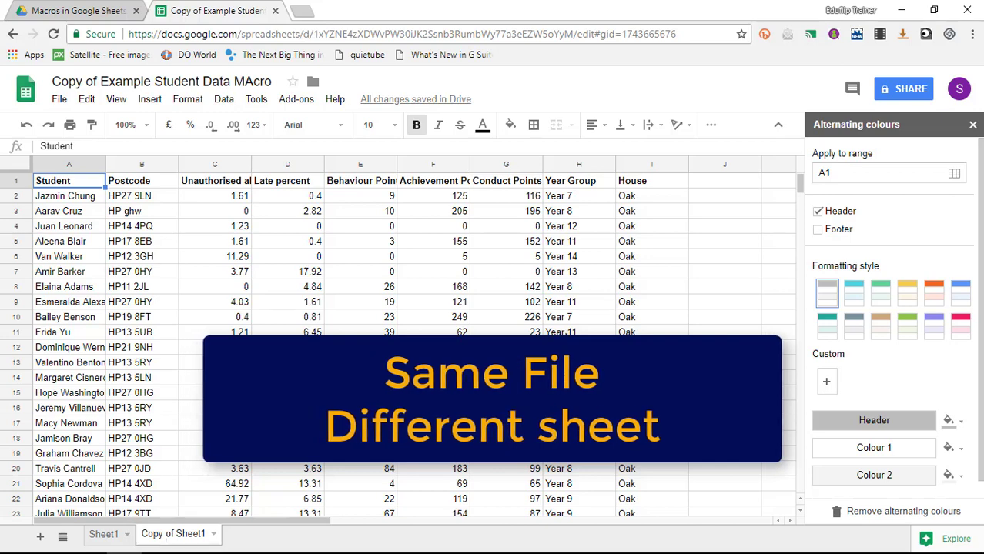
click(972, 124)
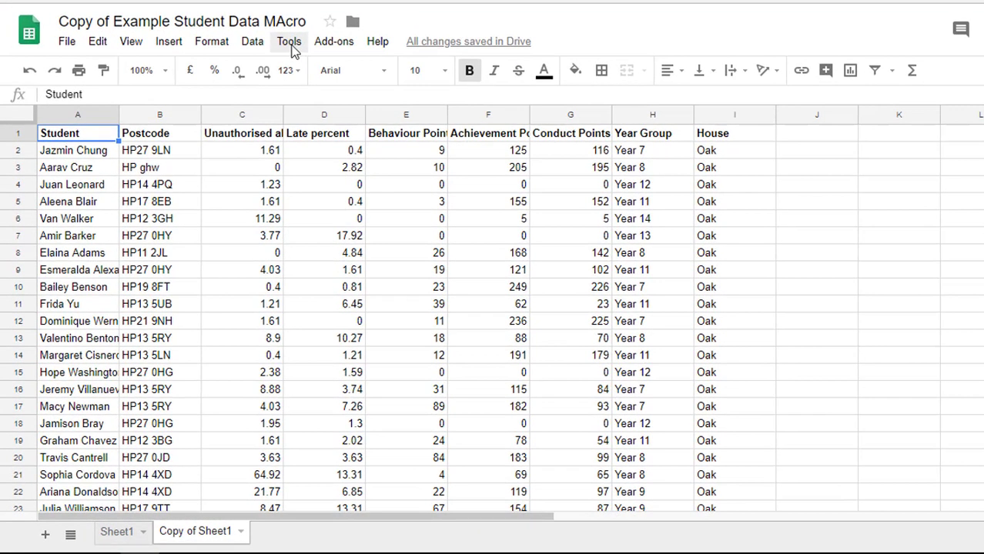
- Run the 'format and alpha' macro on Copy of Sheet1, authorising the script with the Google account
click(289, 43)
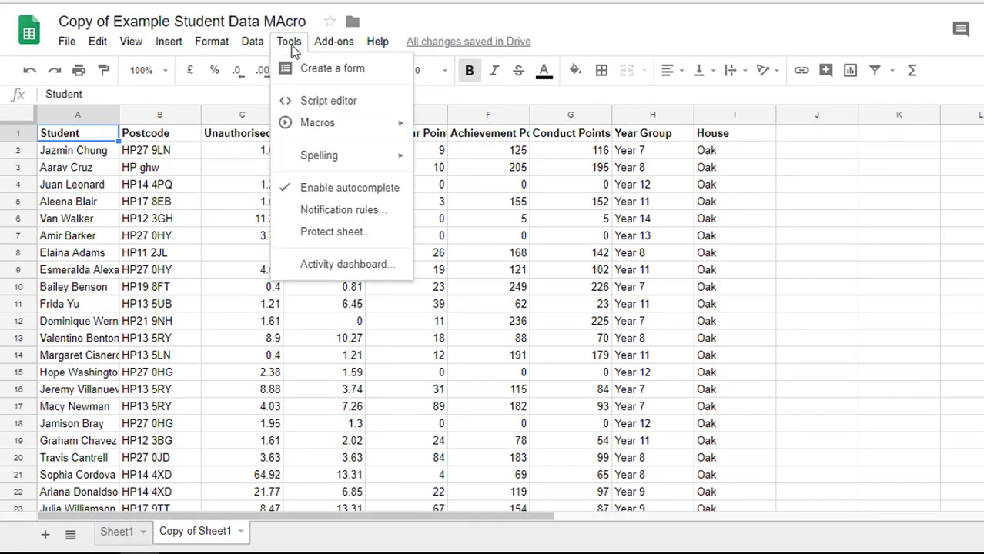
mouse_move(358, 125)
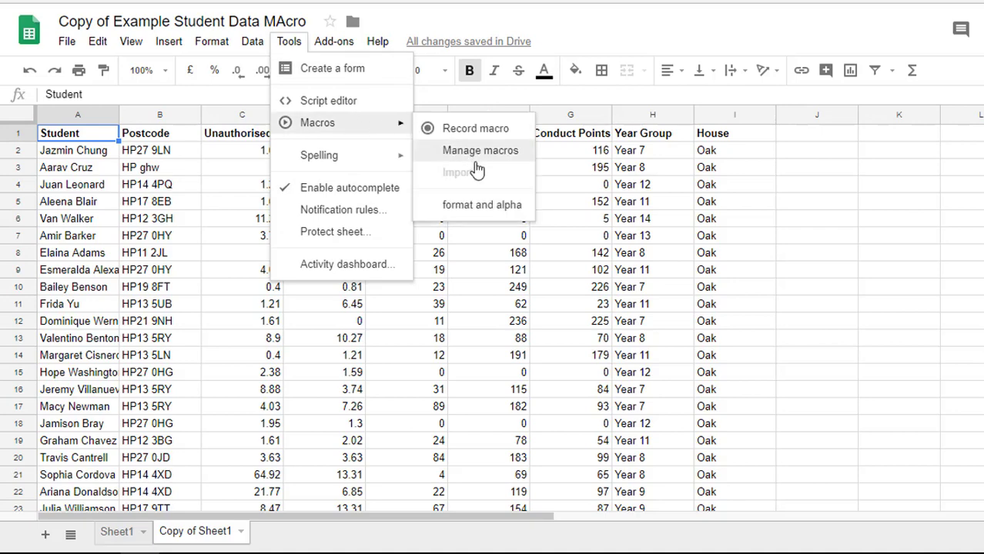
click(482, 205)
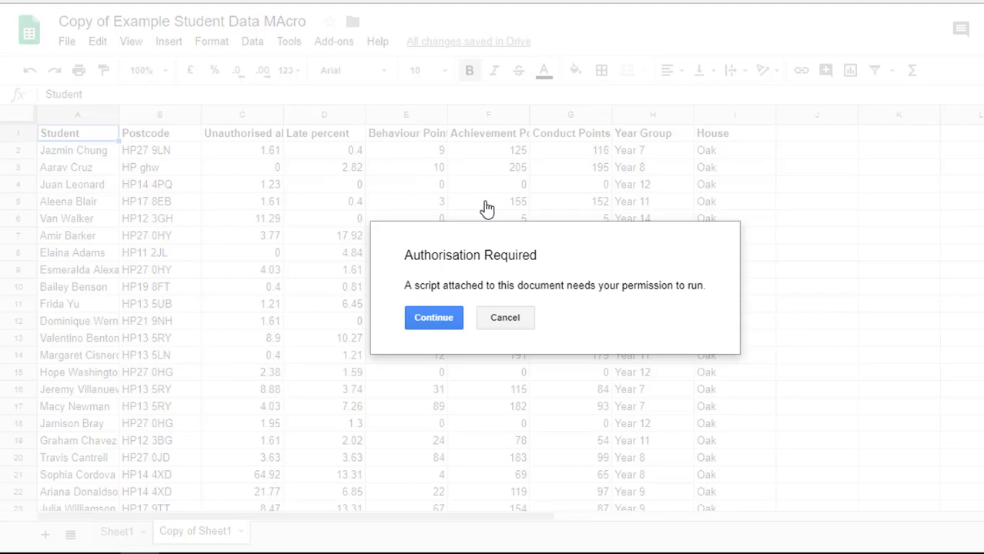
click(432, 318)
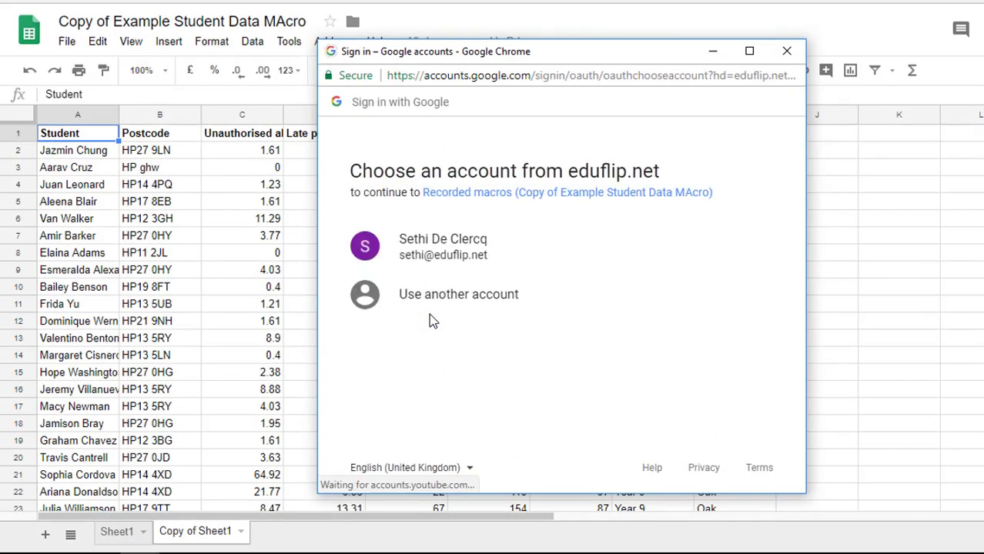
click(494, 245)
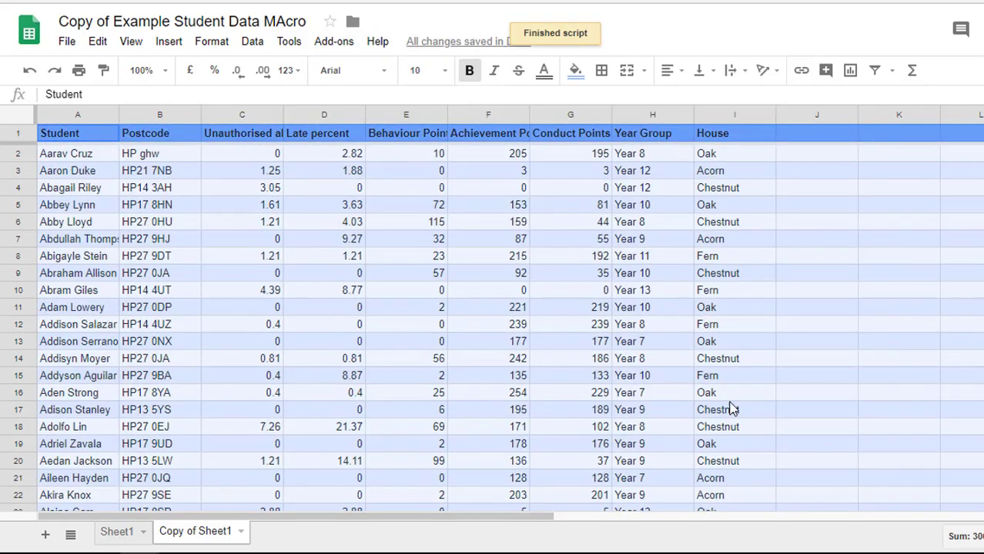
click(801, 299)
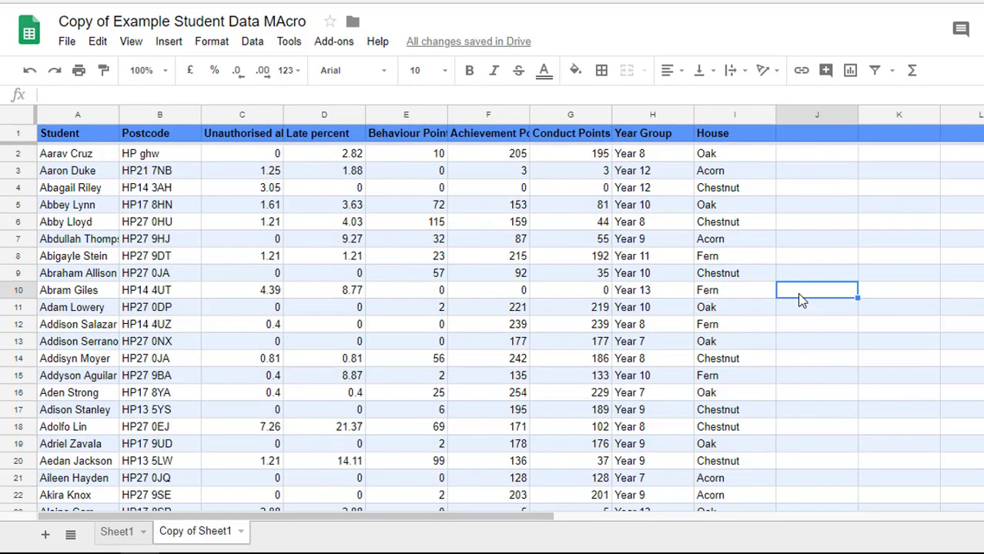
click(117, 534)
click(176, 534)
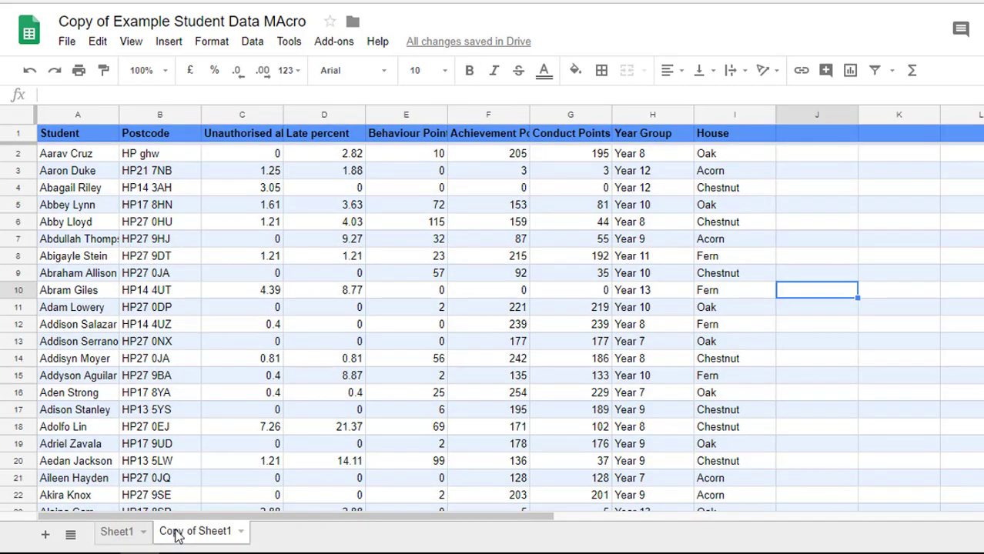